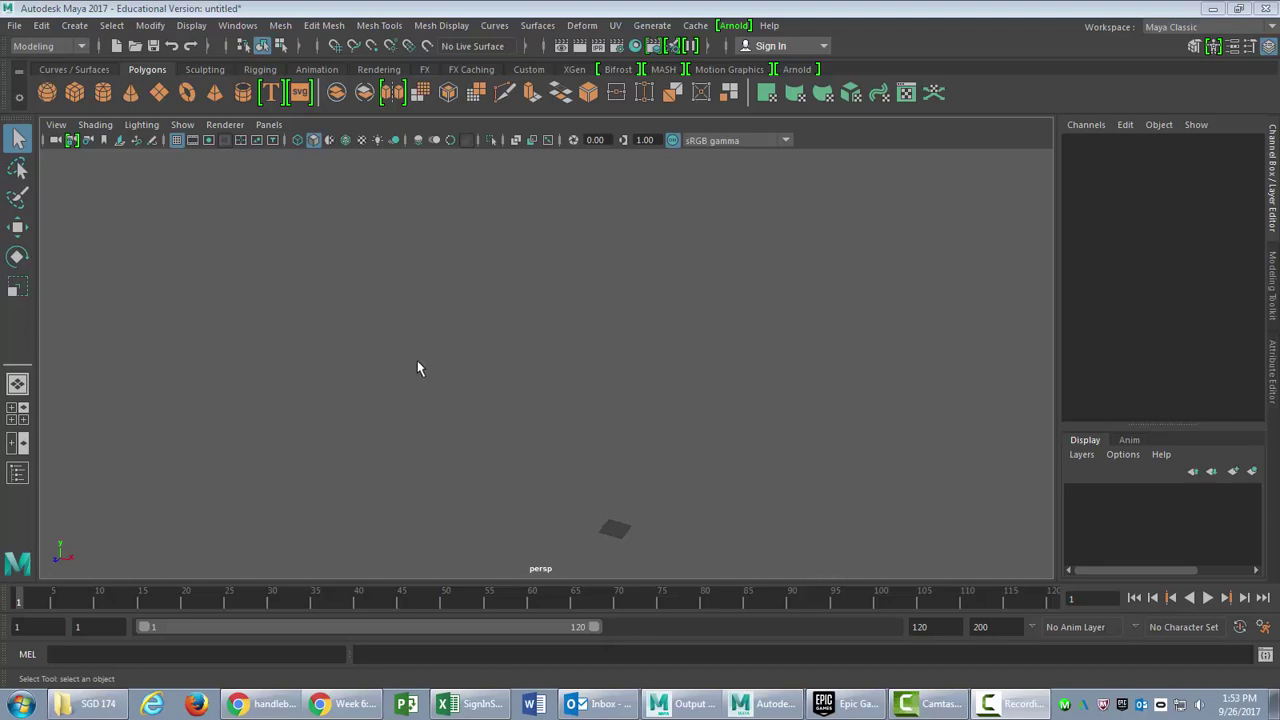
Step: Create a polygon cube, pCube1, and pan the viewport so it is fully visible
{"action": "left_click", "coordinate": [72, 89]}
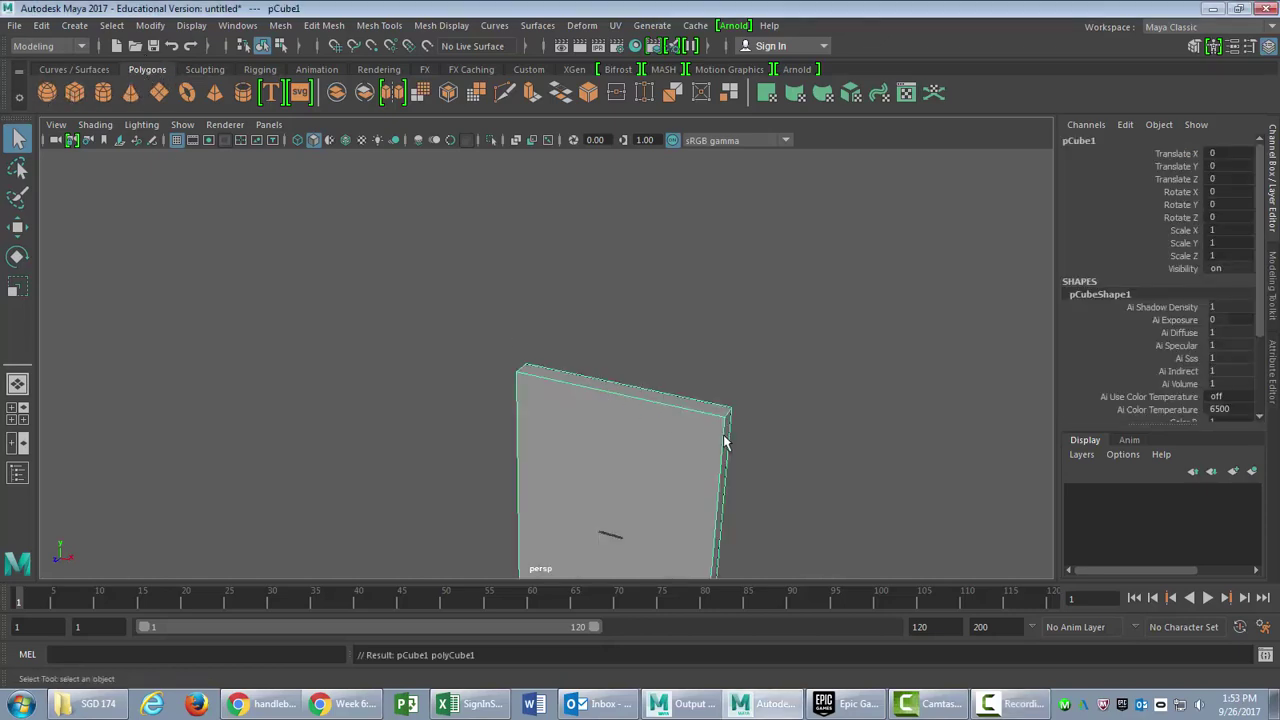
{"action": "middle_click_drag", "start_coordinate": [735, 453], "coordinate": [628, 277], "text": "alt"}
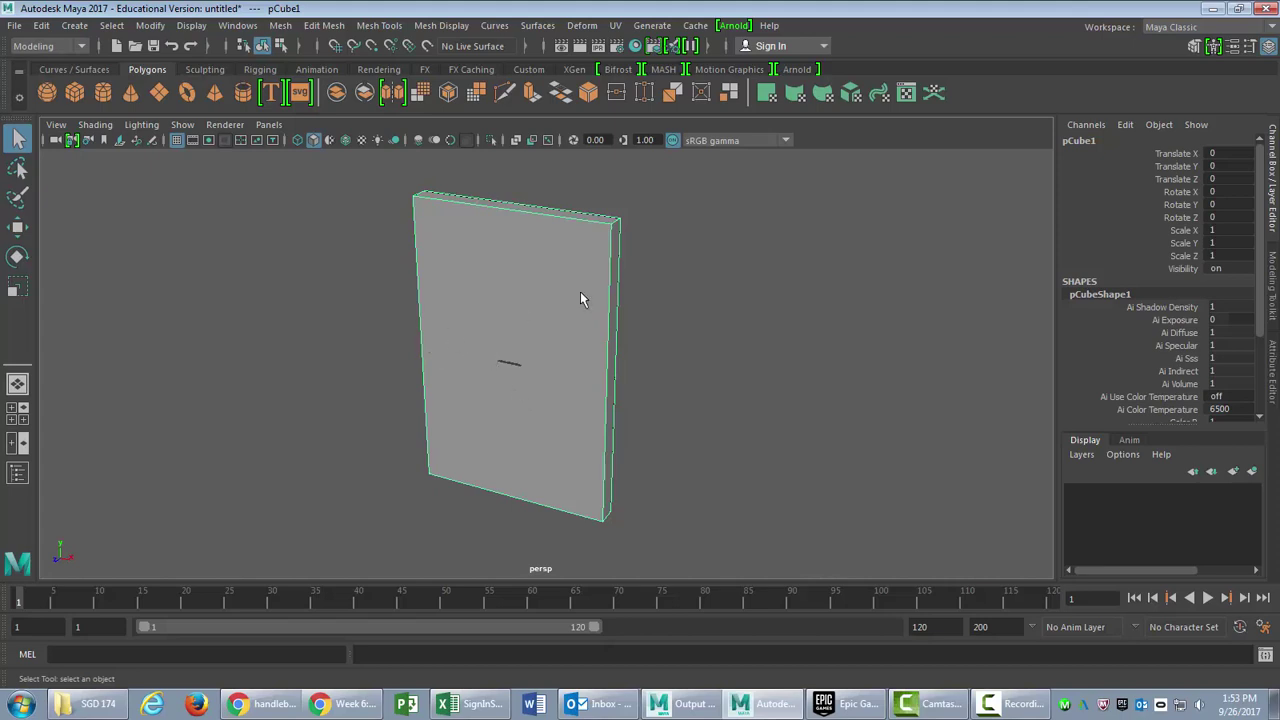
{"action": "scroll", "coordinate": [1262, 272], "scroll_direction": "down", "scroll_amount": 2}
{"action": "scroll", "coordinate": [1262, 272], "scroll_direction": "down", "scroll_amount": 2}
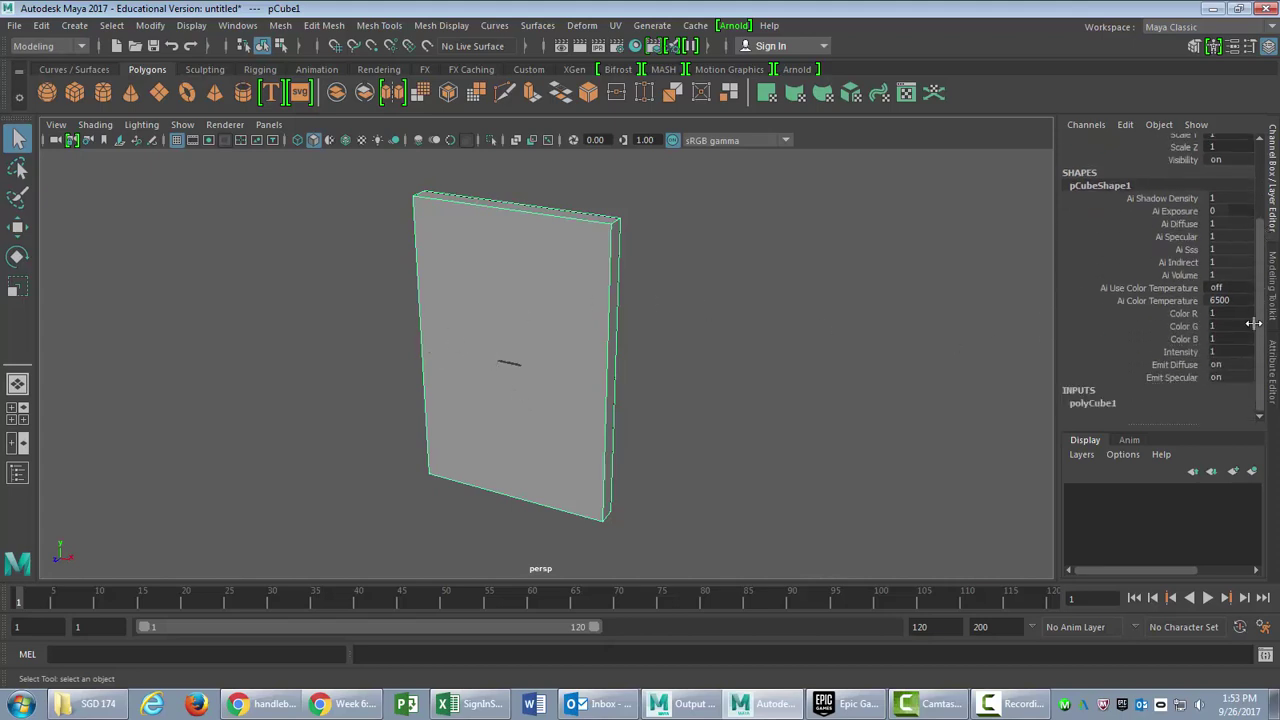
{"action": "left_click", "coordinate": [1091, 404]}
{"action": "scroll", "coordinate": [1262, 289], "scroll_direction": "down", "scroll_amount": 3}
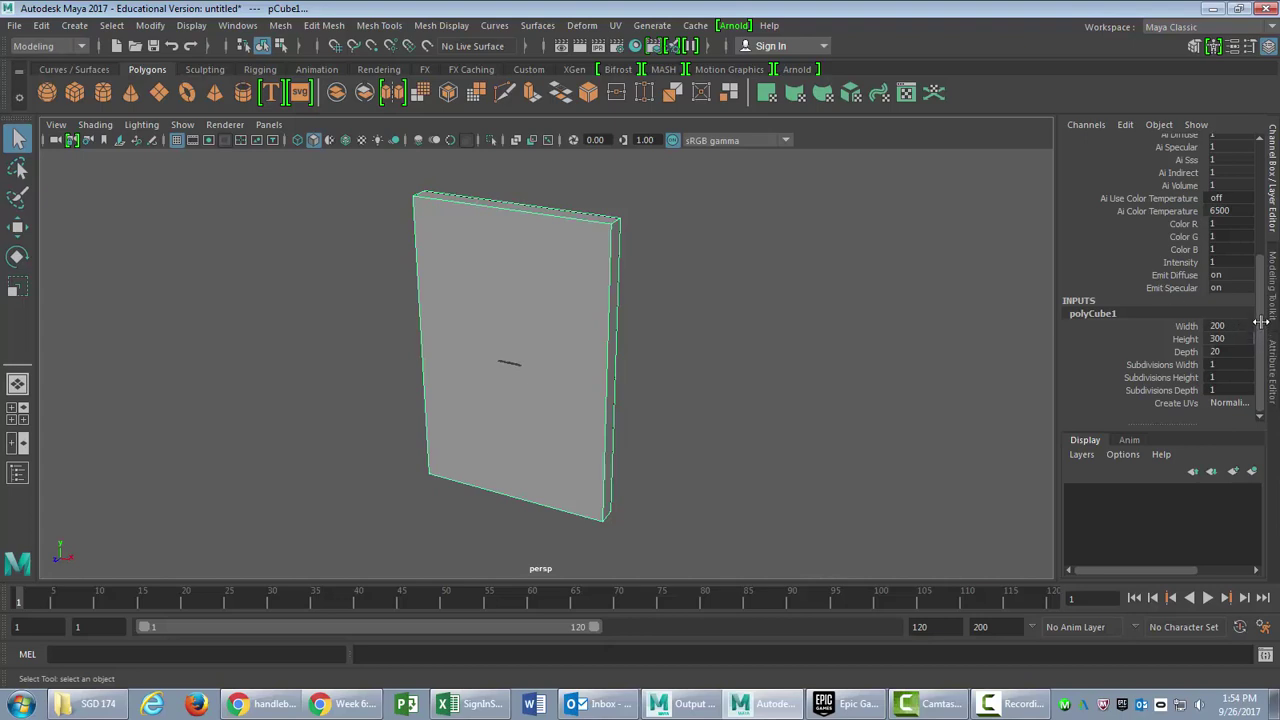
{"action": "scroll", "coordinate": [1230, 300], "scroll_direction": "up", "scroll_amount": 5}
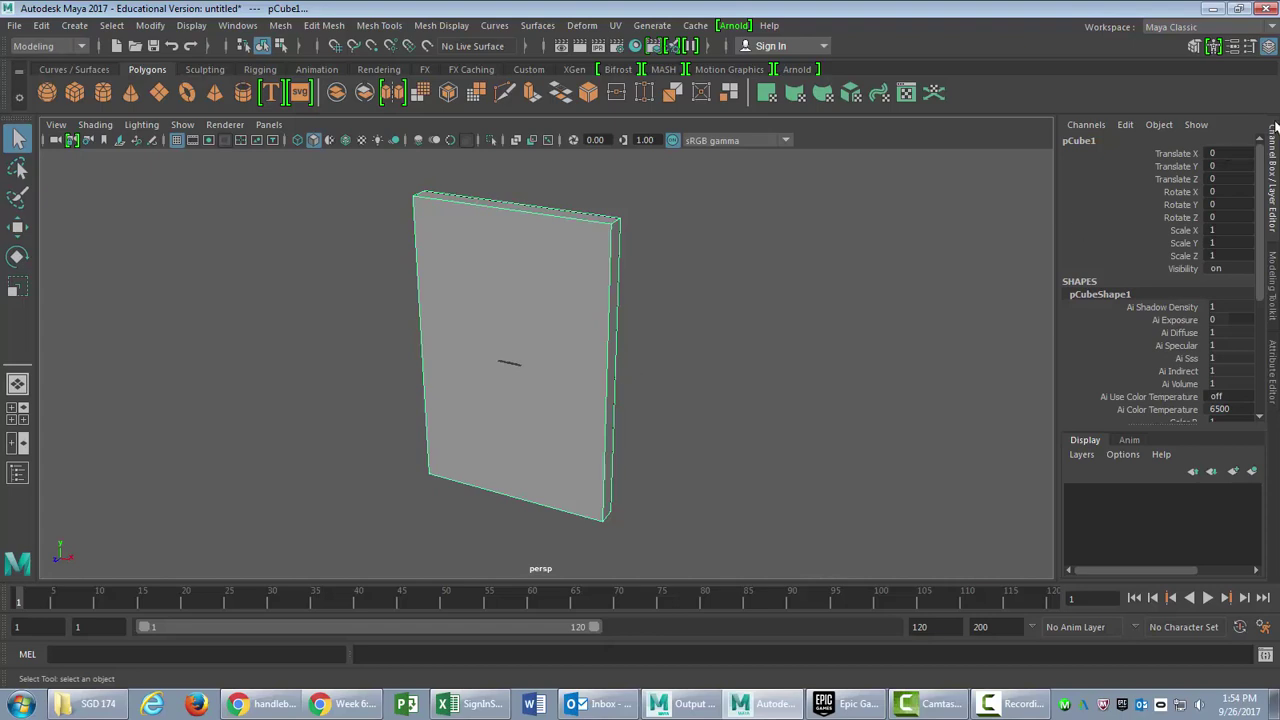
Step: Set pCube1's Translate X to -100 and Translate Y to 150 in the Channel Box
{"action": "left_click", "coordinate": [1222, 153]}
{"action": "type", "text": "-1"}
{"action": "type", "text": "00"}
{"action": "key", "text": "Return"}
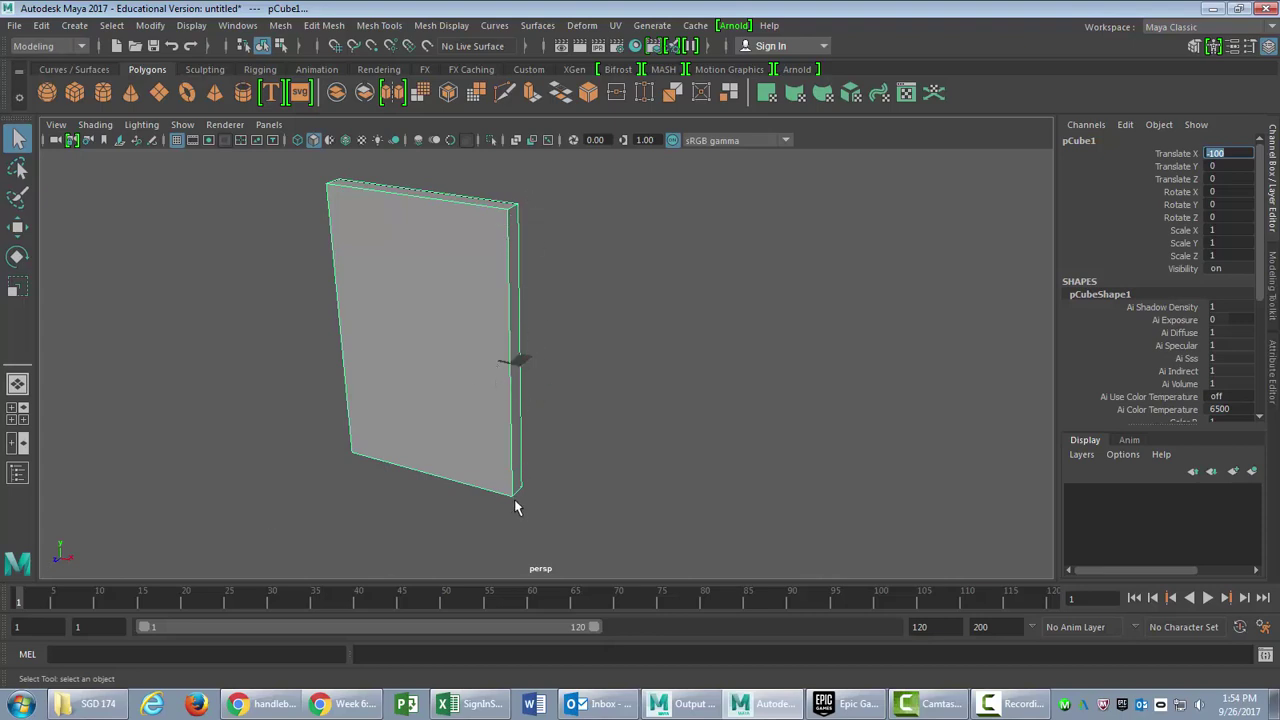
{"action": "left_click", "coordinate": [1216, 166]}
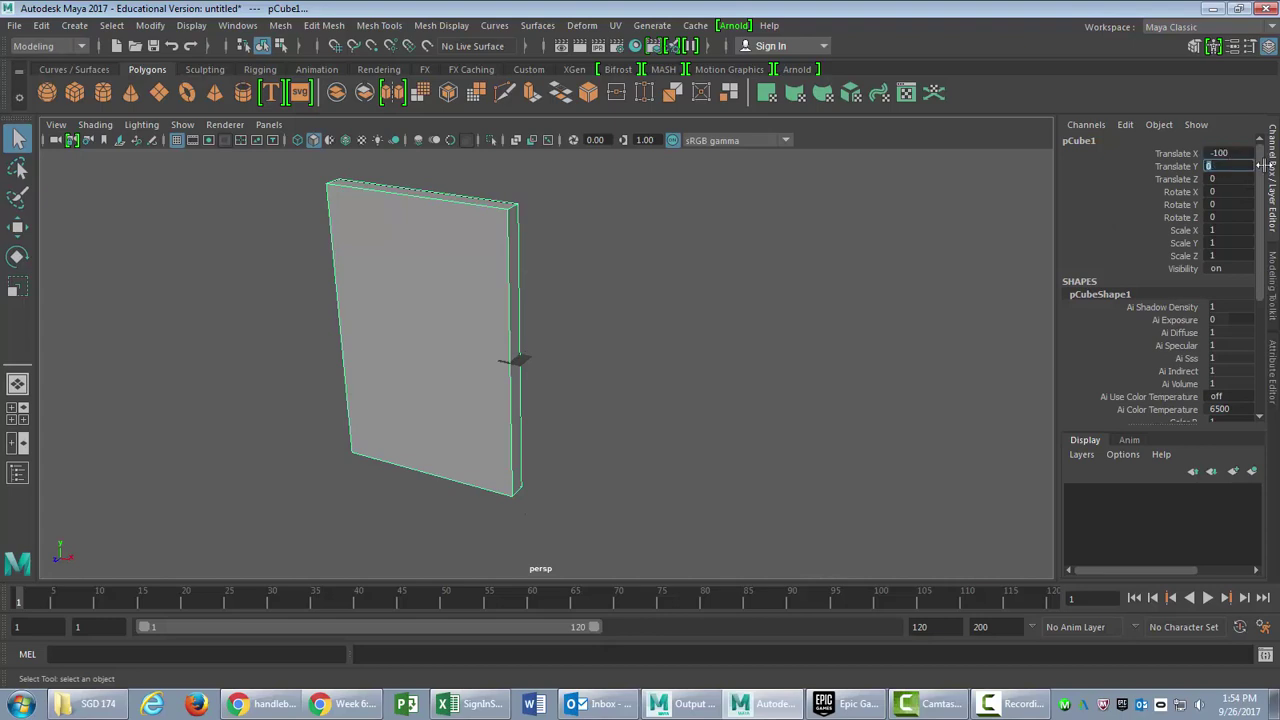
{"action": "type", "text": "150"}
{"action": "key", "text": "Return"}
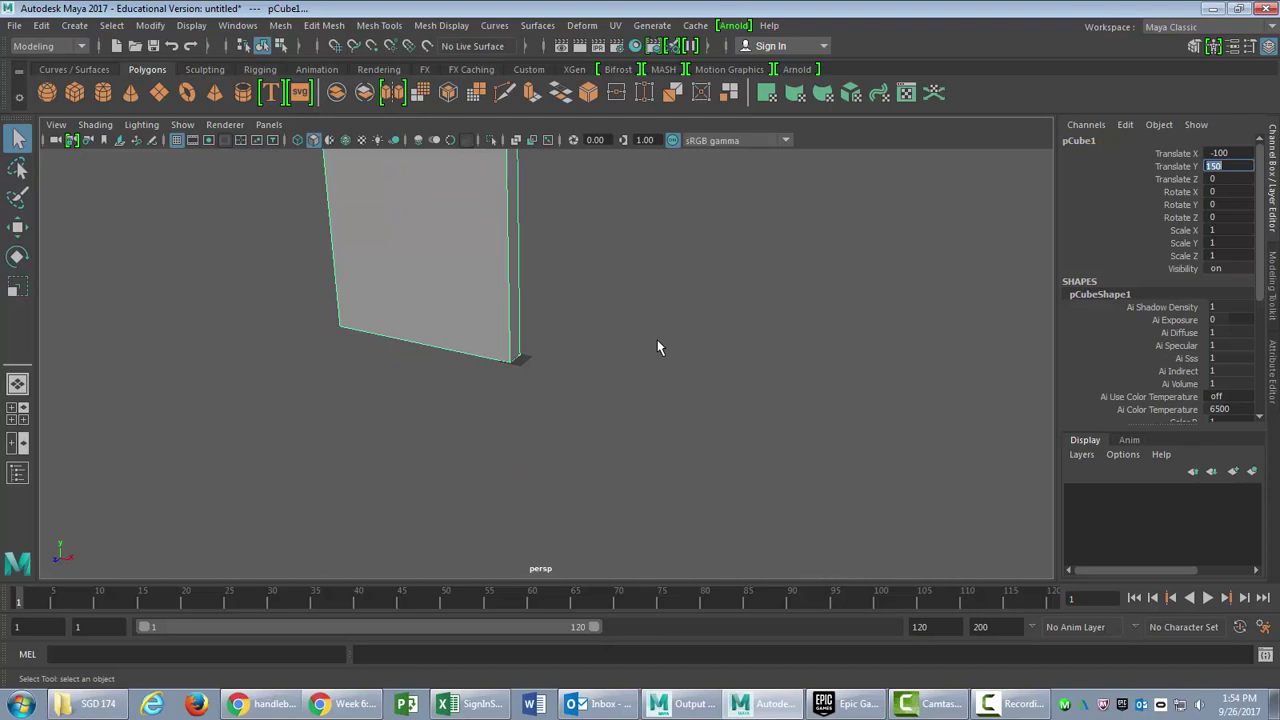
{"action": "mouse_move", "coordinate": [640, 346]}
{"action": "left_mouse_down", "text": "alt"}
{"action": "mouse_move", "coordinate": [503, 363]}
{"action": "mouse_move", "coordinate": [267, 317]}
{"action": "left_mouse_up", "text": "alt"}
{"action": "scroll", "coordinate": [549, 380], "scroll_direction": "up", "scroll_amount": 3}
{"action": "scroll", "coordinate": [549, 390], "scroll_direction": "up", "scroll_amount": 2}
{"action": "scroll", "coordinate": [540, 430], "scroll_direction": "up", "scroll_amount": 3}
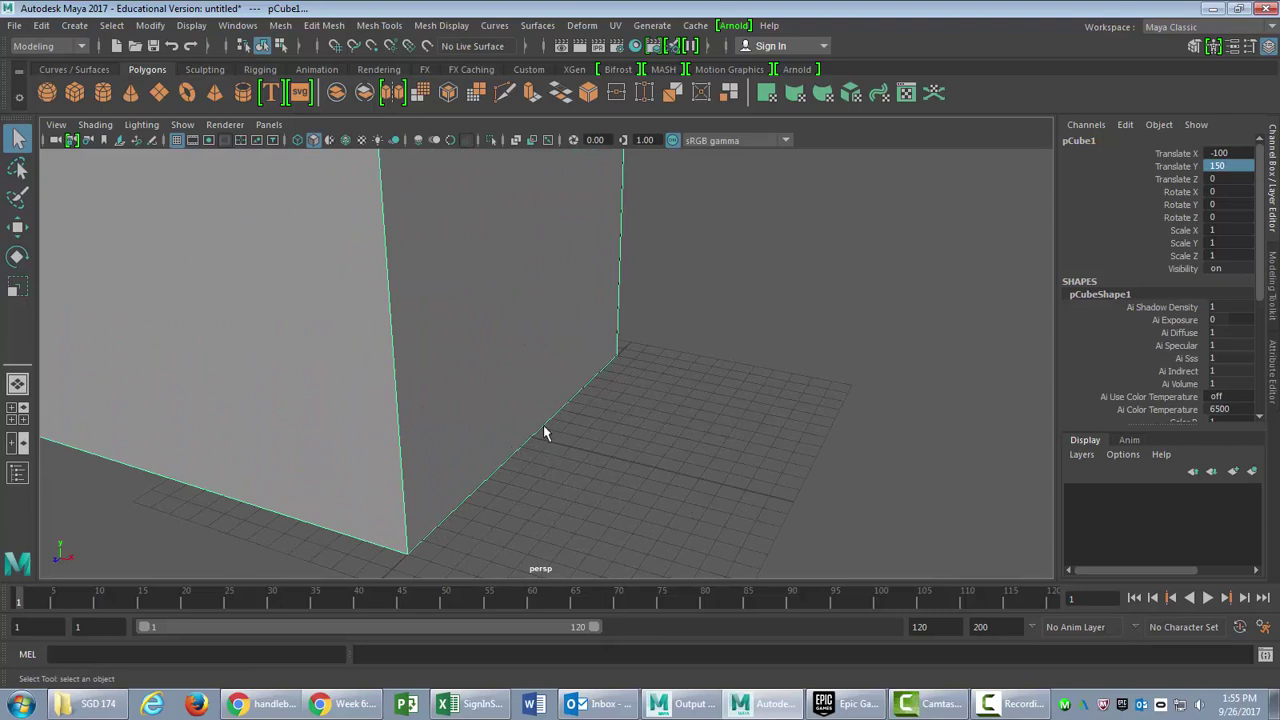
{"action": "scroll", "coordinate": [543, 425], "scroll_direction": "down", "scroll_amount": 2}
{"action": "scroll", "coordinate": [546, 422], "scroll_direction": "down", "scroll_amount": 2}
{"action": "scroll", "coordinate": [545, 418], "scroll_direction": "down", "scroll_amount": 3}
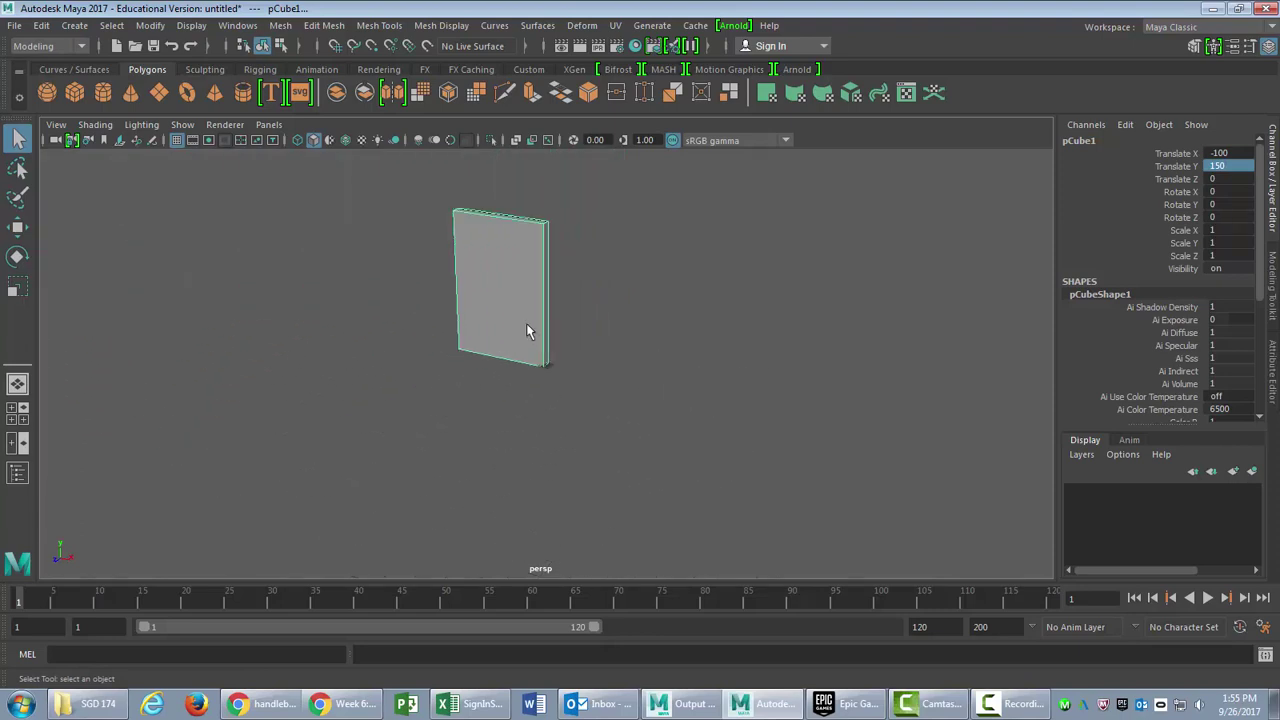
{"action": "middle_click_drag", "start_coordinate": [526, 323], "coordinate": [540, 376], "text": "alt"}
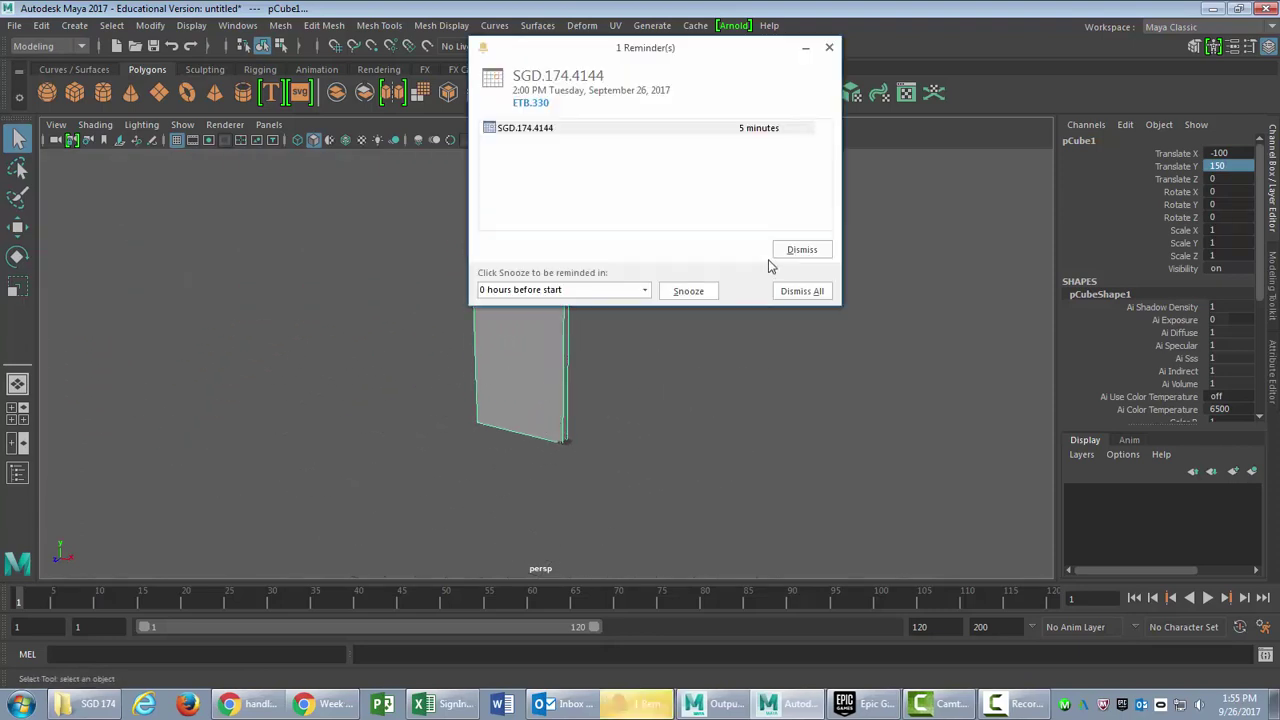
{"action": "left_click", "coordinate": [688, 290]}
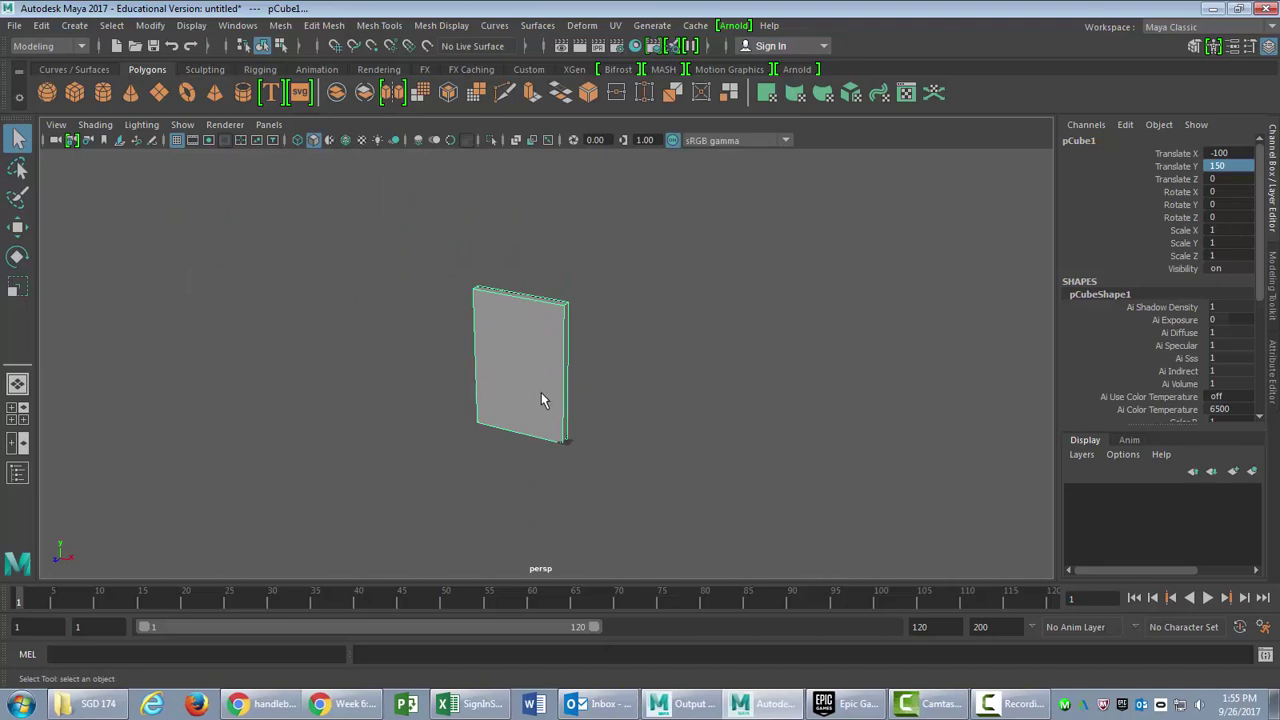
{"action": "scroll", "coordinate": [543, 397], "scroll_direction": "up", "scroll_amount": 2}
{"action": "scroll", "coordinate": [544, 397], "scroll_direction": "up", "scroll_amount": 2}
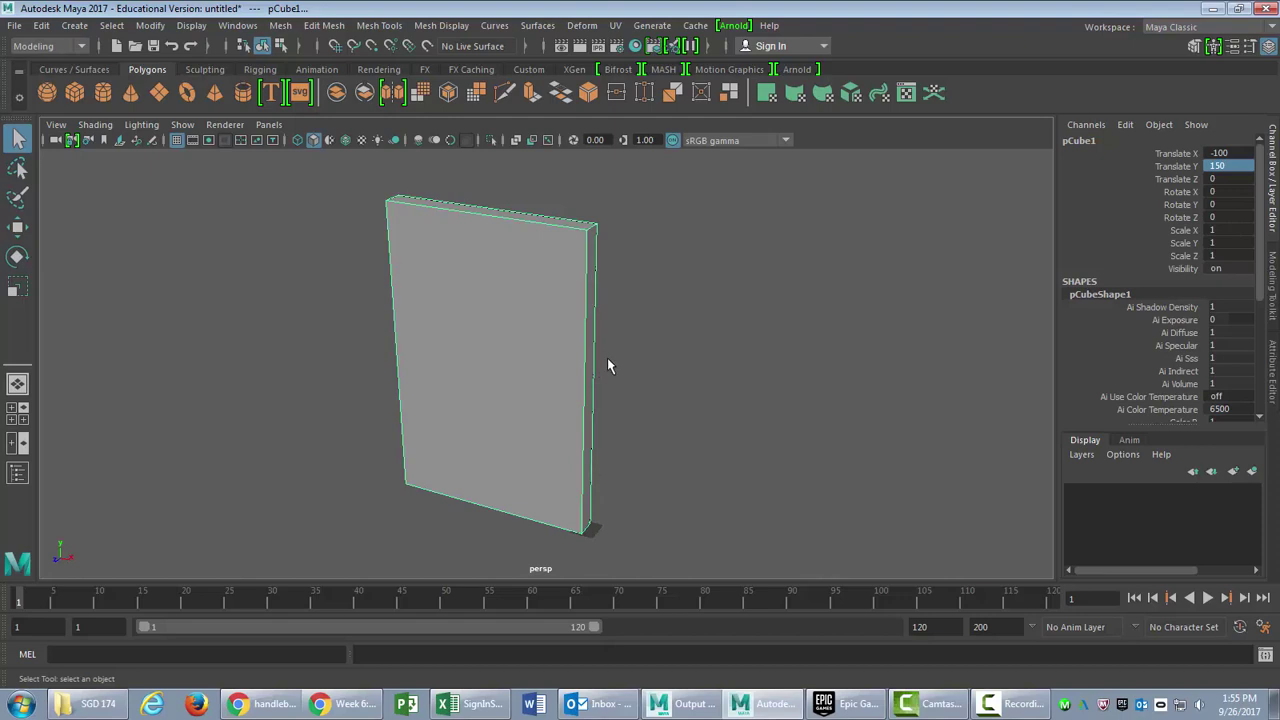
Step: Set Desktop's Fall_2017_Thursday folder as the Unreal project via Send To Unreal
{"action": "key", "text": "space"}
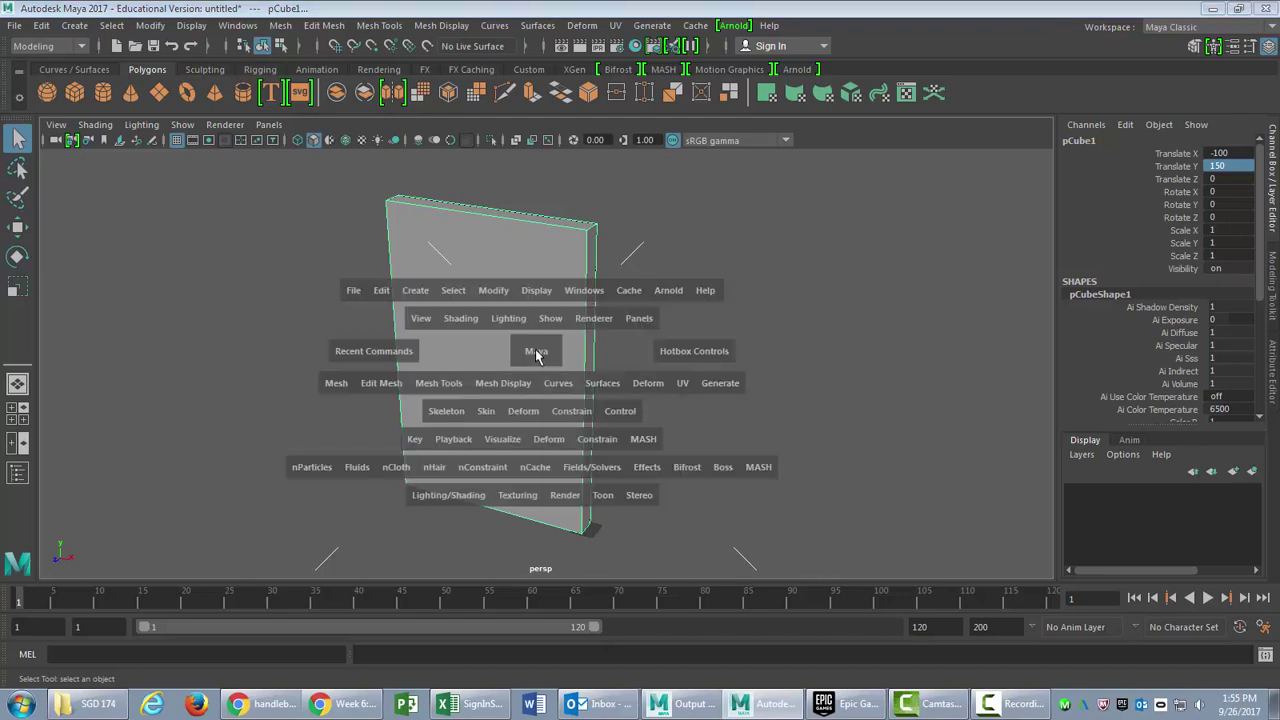
{"action": "left_click", "coordinate": [354, 292]}
{"action": "mouse_move", "coordinate": [400, 388]}
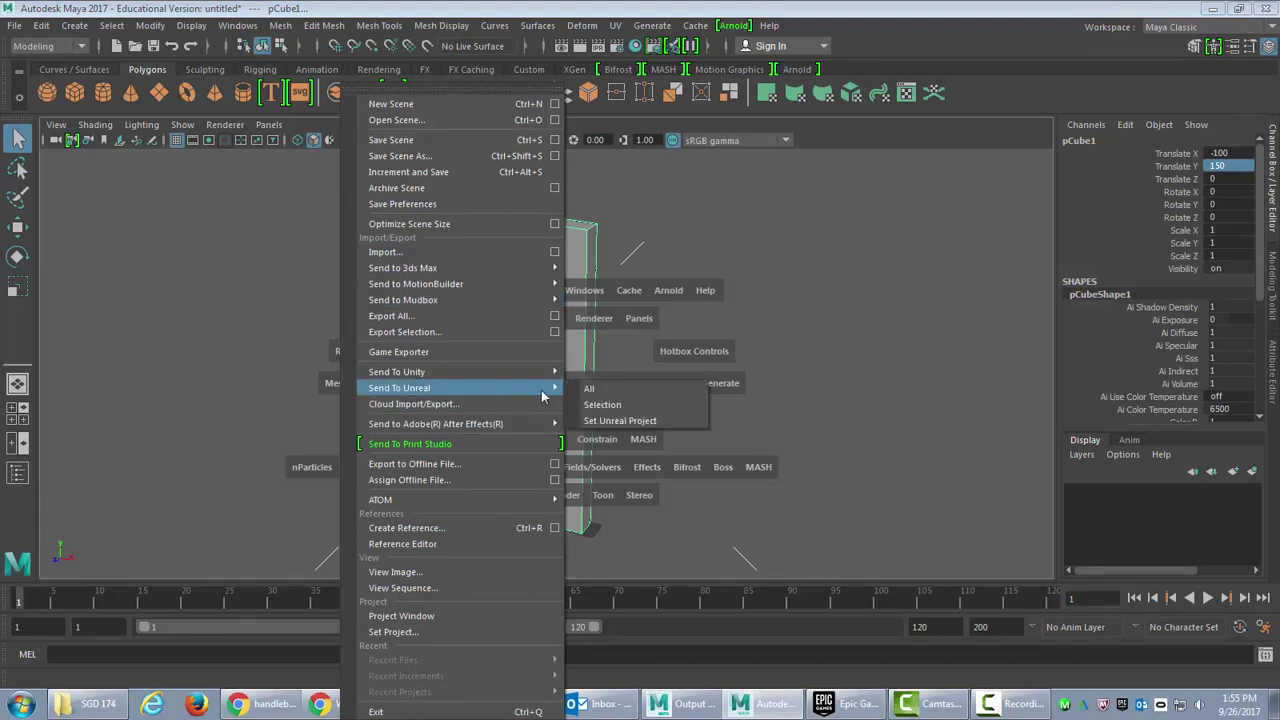
{"action": "left_click", "coordinate": [618, 424]}
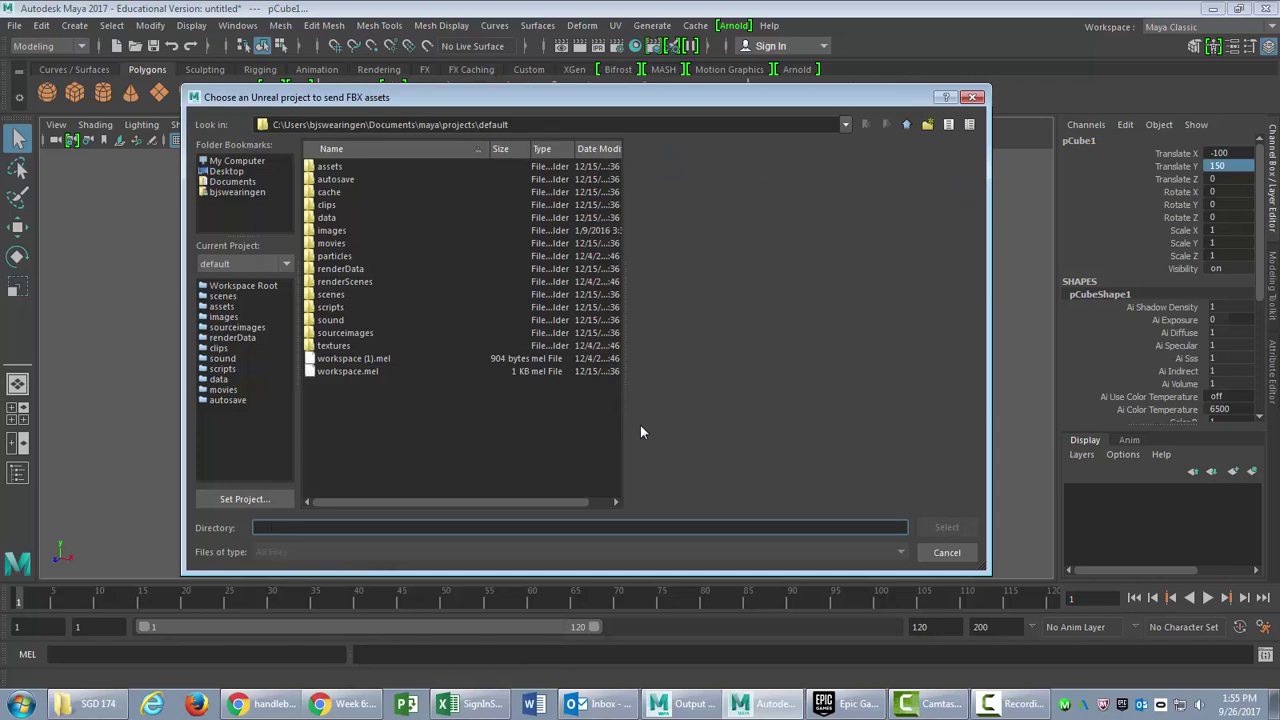
{"action": "left_click", "coordinate": [230, 174]}
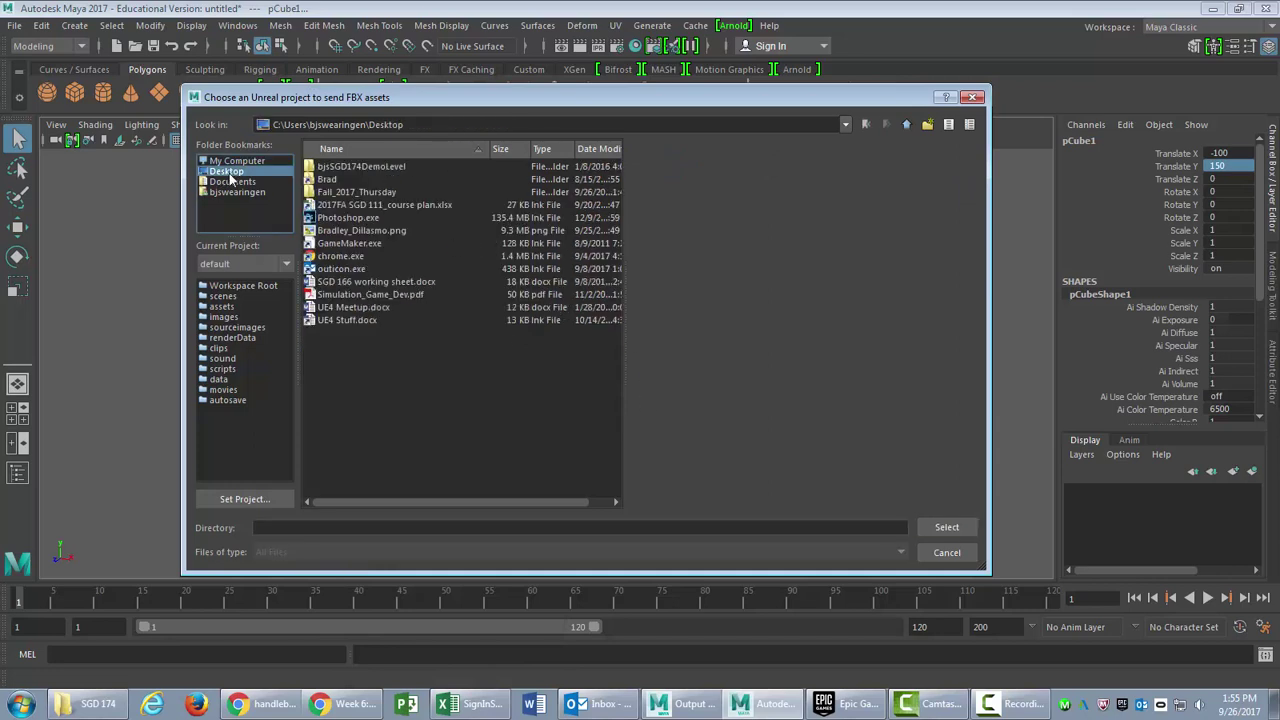
{"action": "left_click", "coordinate": [346, 194]}
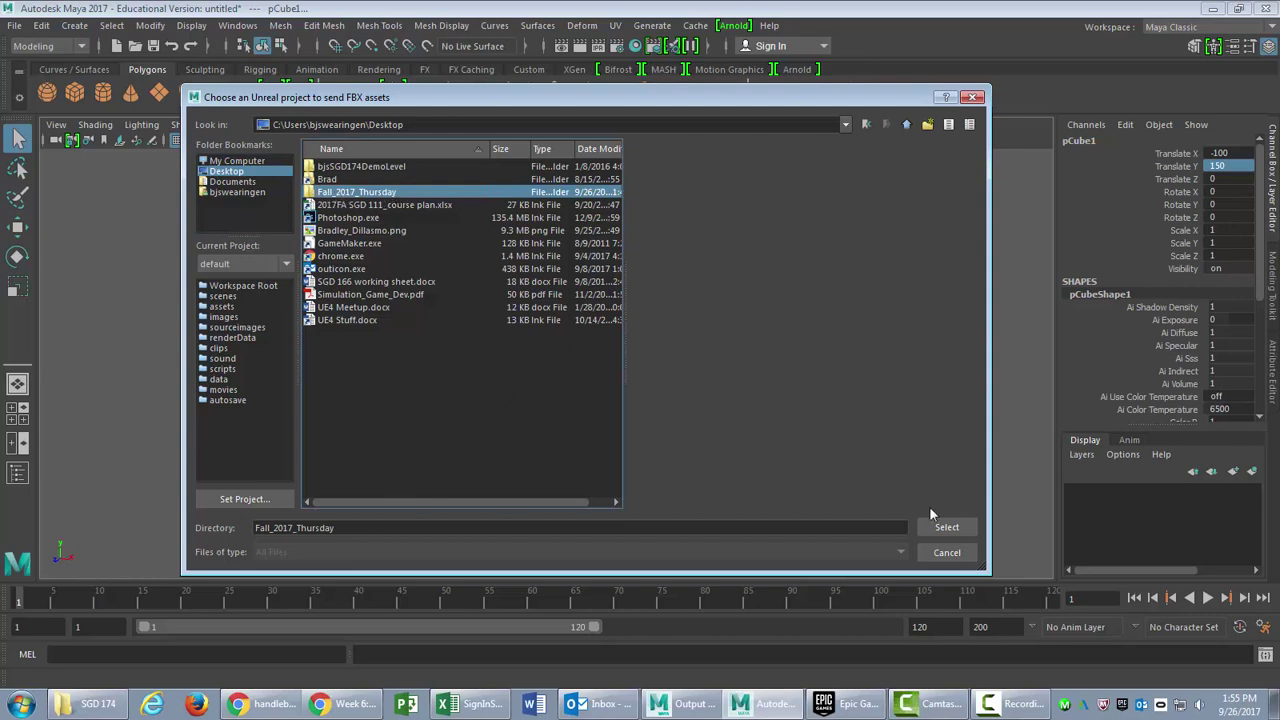
{"action": "left_click", "coordinate": [948, 527]}
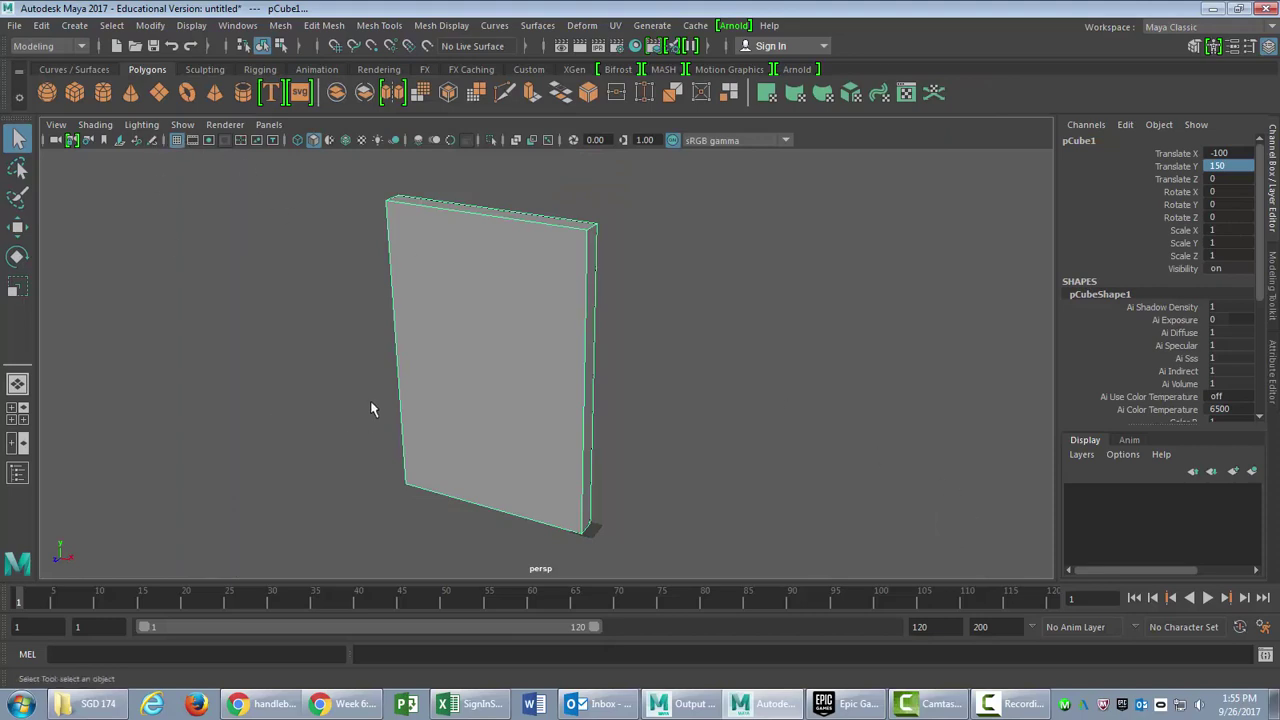
Step: Start a Send To Unreal selection export and enable Smoothing Groups under Geometry
{"action": "key", "text": "space"}
{"action": "left_click", "coordinate": [196, 321]}
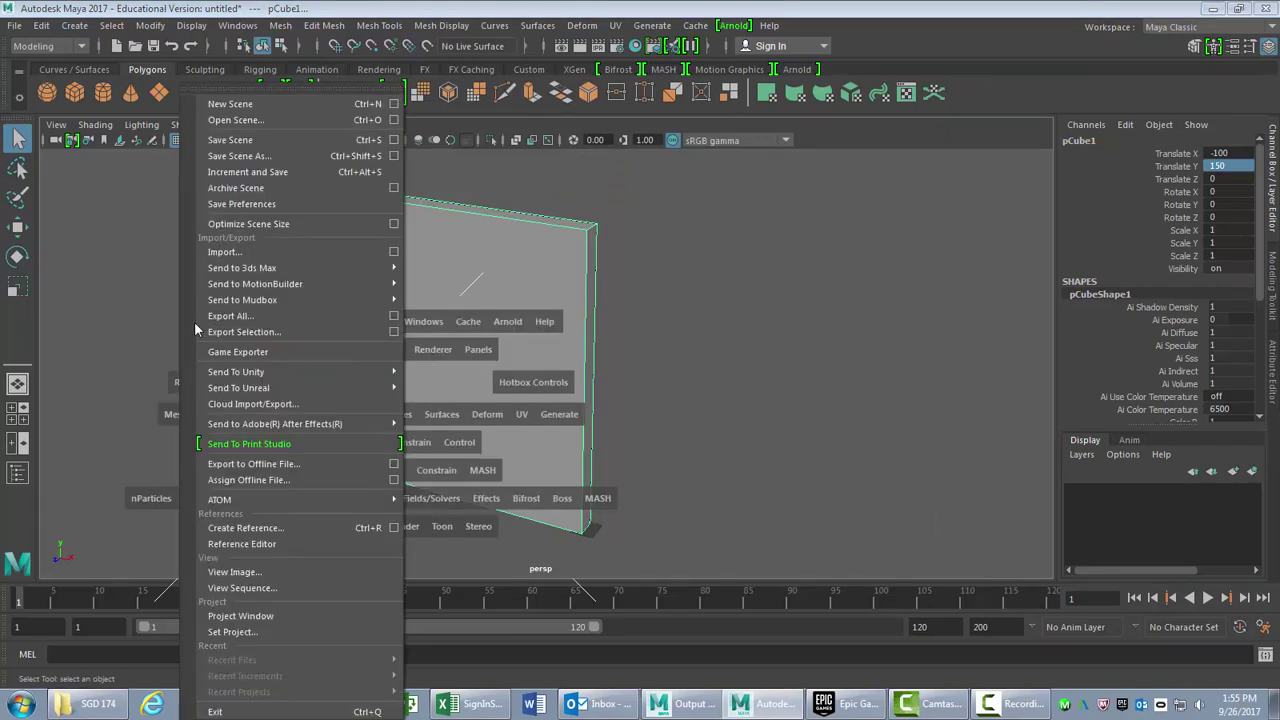
{"action": "mouse_move", "coordinate": [238, 388]}
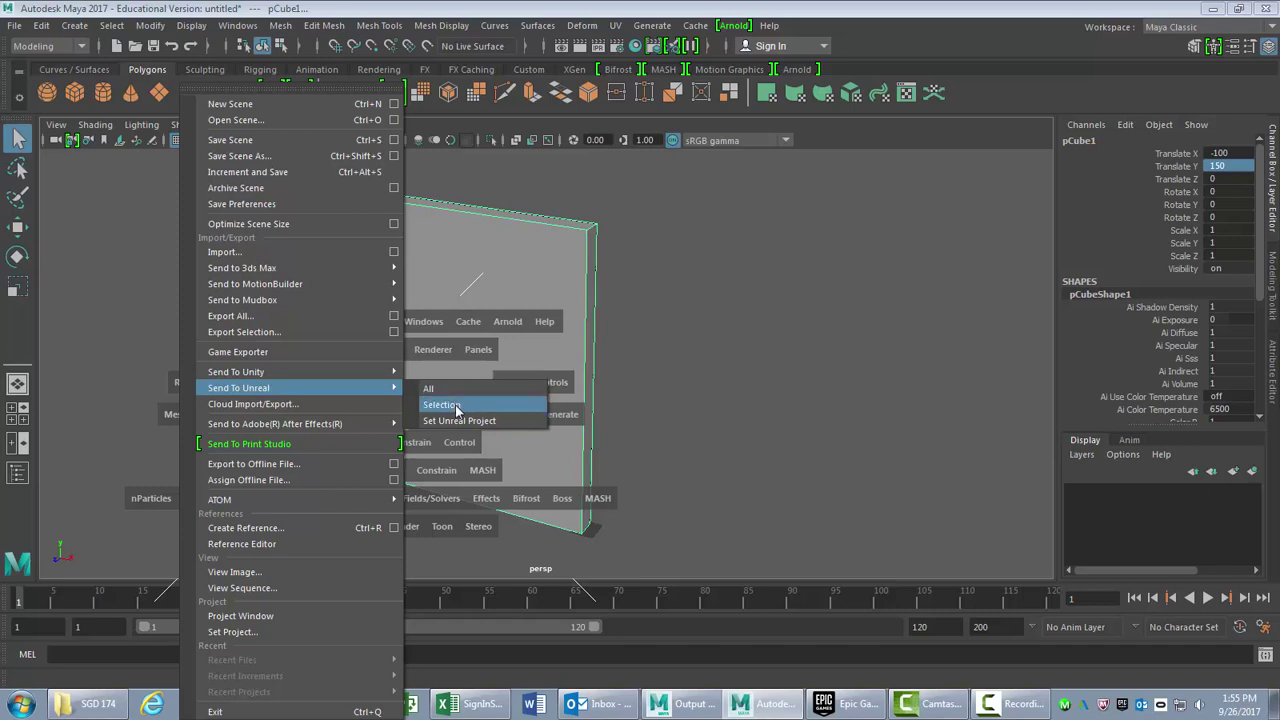
{"action": "left_click", "coordinate": [457, 406]}
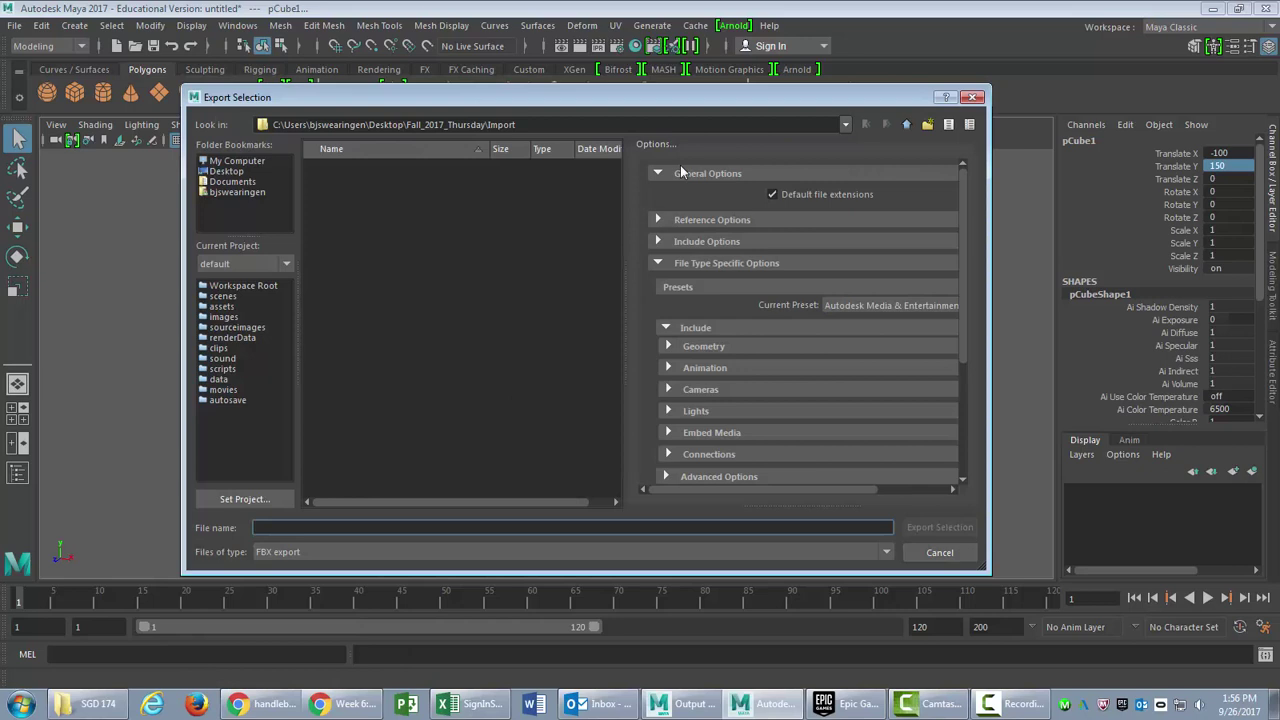
{"action": "left_click_drag", "start_coordinate": [583, 108], "coordinate": [562, 61]}
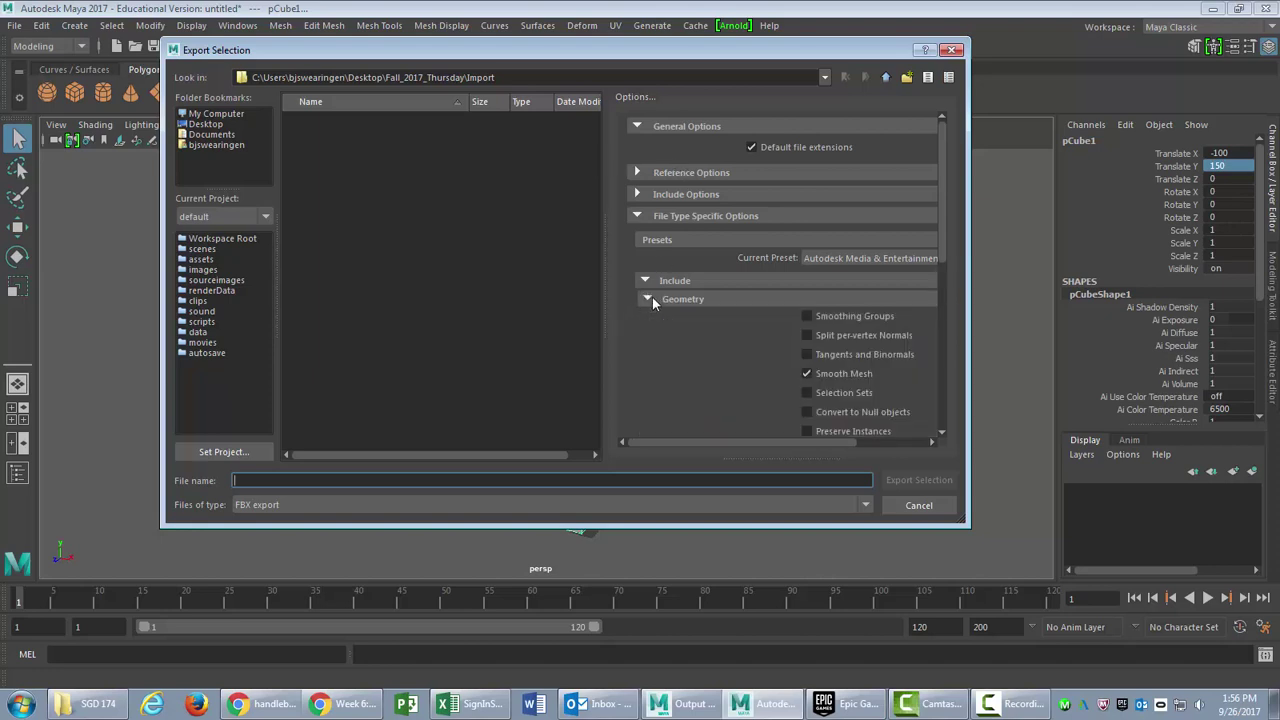
{"action": "left_click", "coordinate": [806, 316]}
Step: Uncheck Automatic under Advanced Options > Units so the export stays in centimetres
{"action": "left_click", "coordinate": [647, 299]}
{"action": "scroll", "coordinate": [648, 300], "scroll_direction": "down", "scroll_amount": 2}
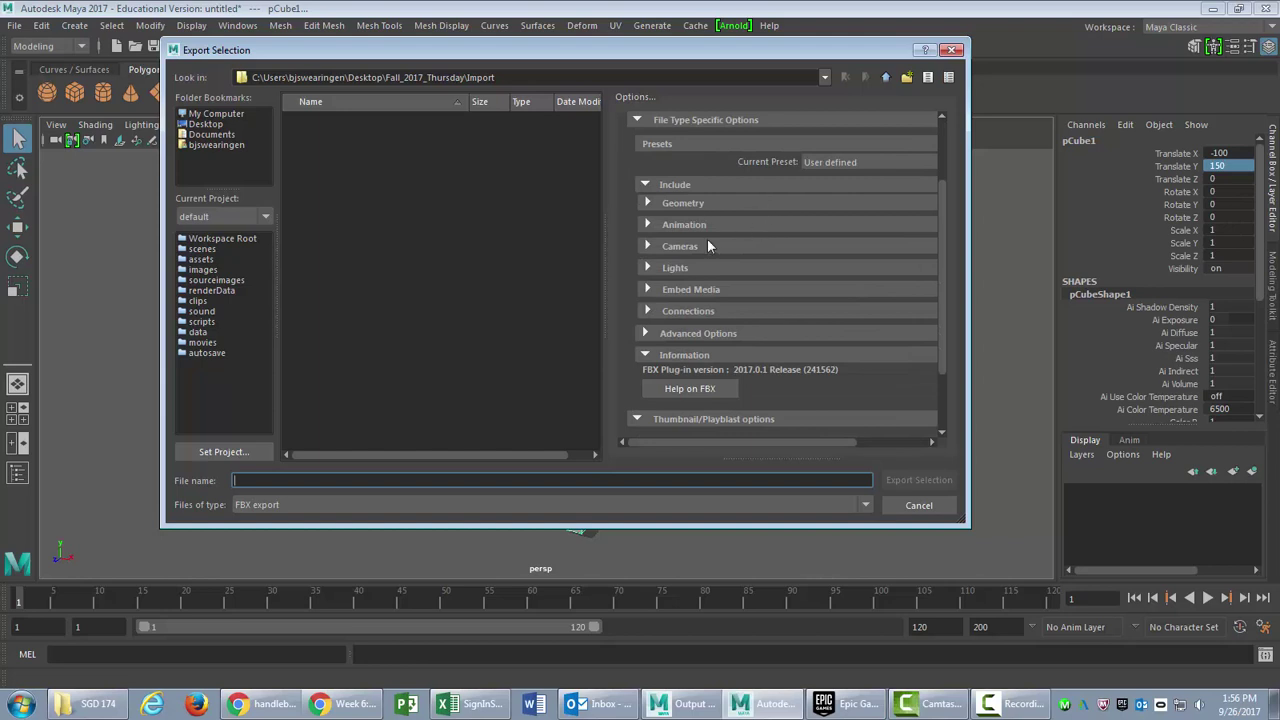
{"action": "scroll", "coordinate": [710, 245], "scroll_direction": "down", "scroll_amount": 2}
{"action": "scroll", "coordinate": [715, 246], "scroll_direction": "up", "scroll_amount": 1}
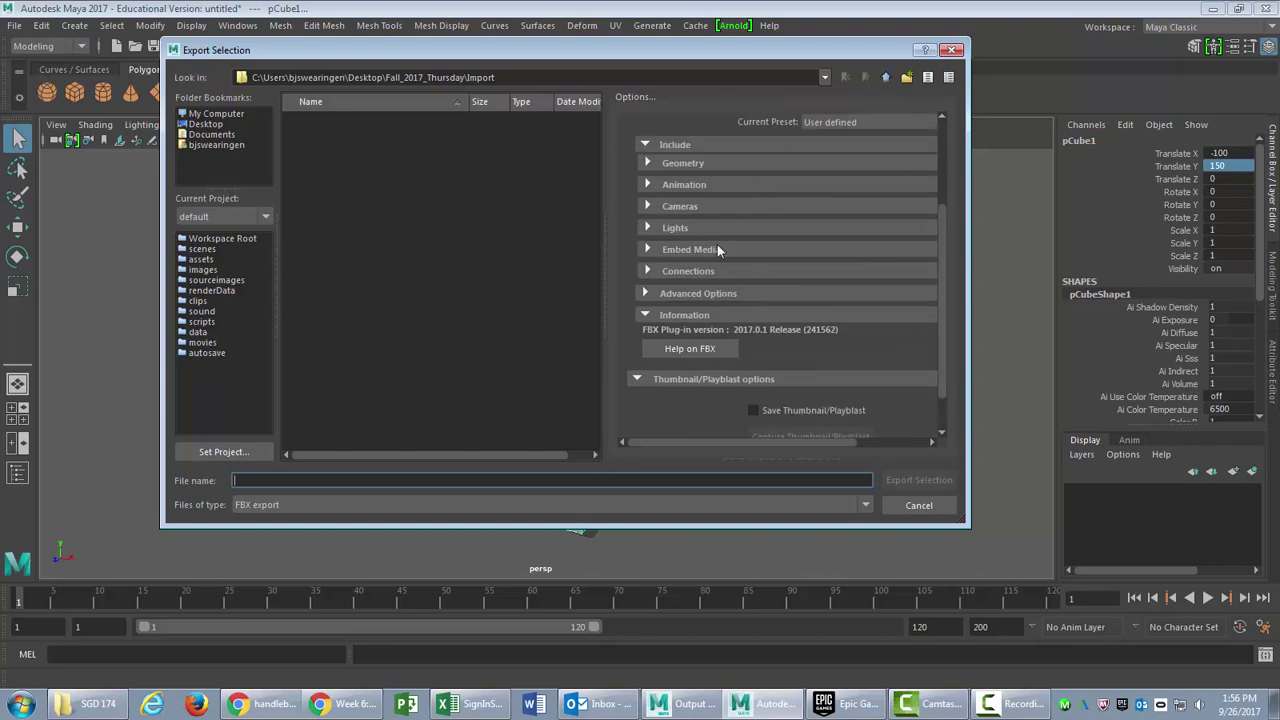
{"action": "left_click", "coordinate": [647, 294]}
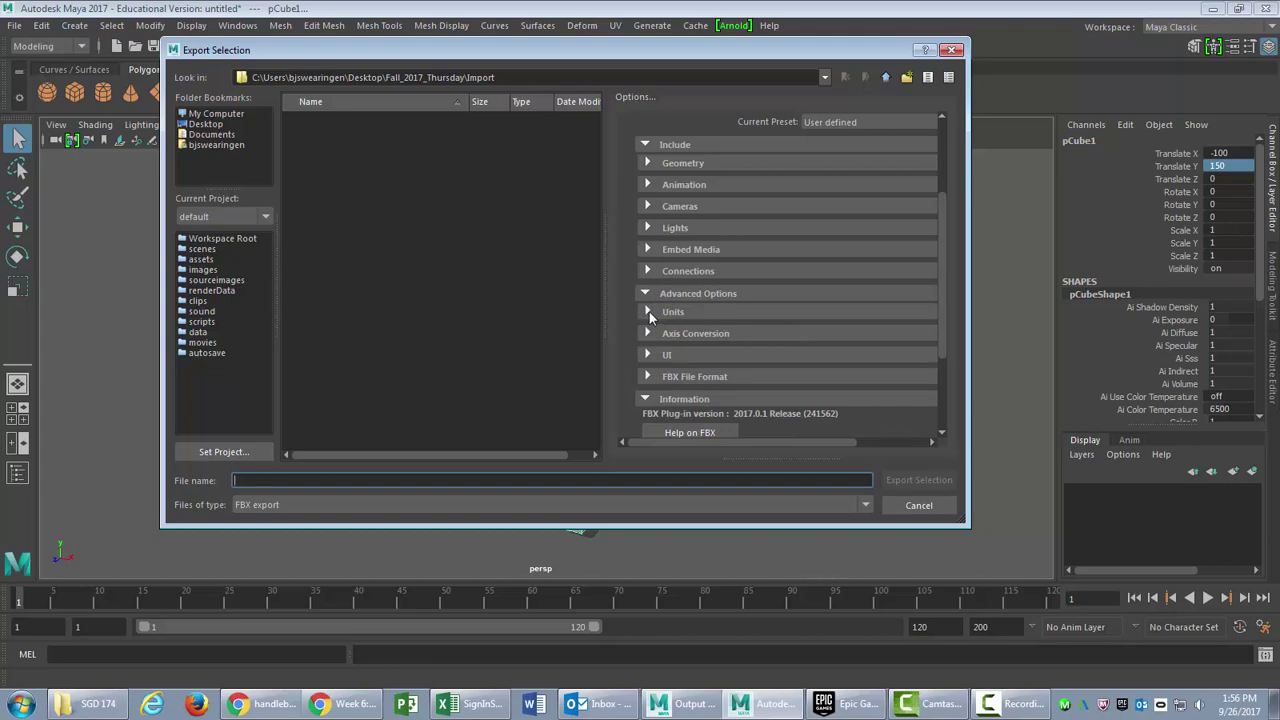
{"action": "left_click", "coordinate": [648, 311]}
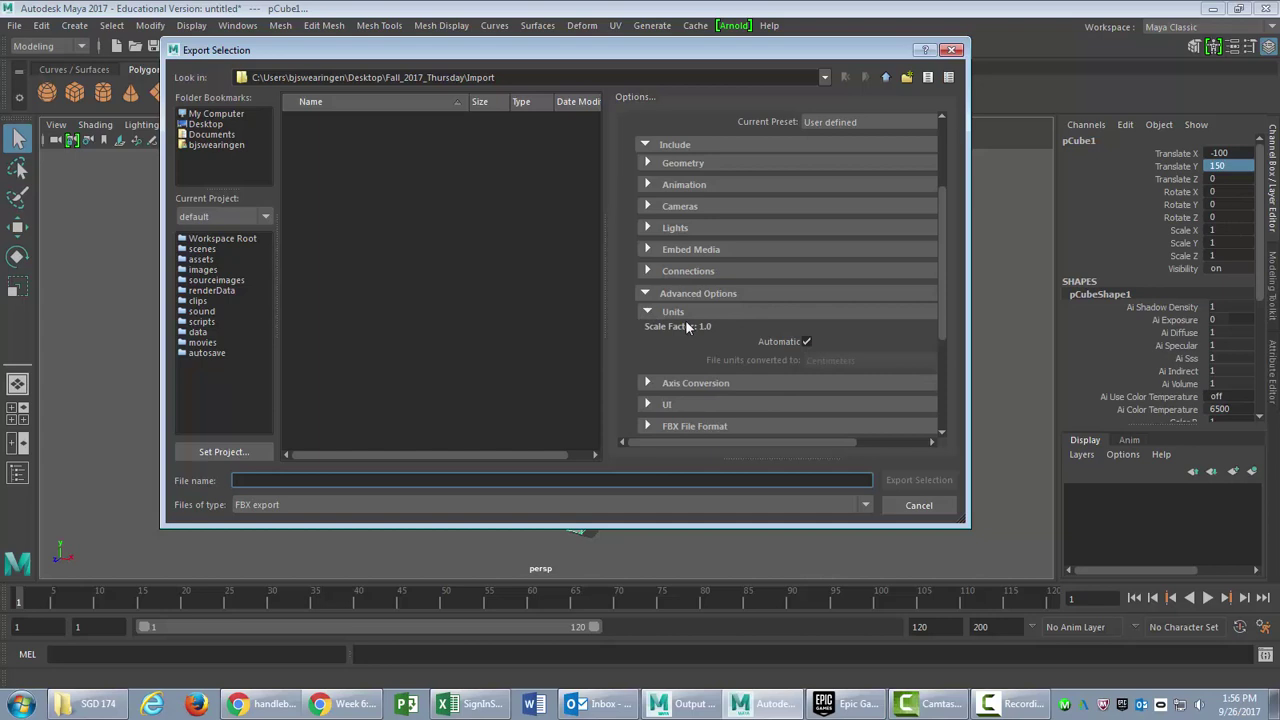
{"action": "left_click", "coordinate": [806, 341]}
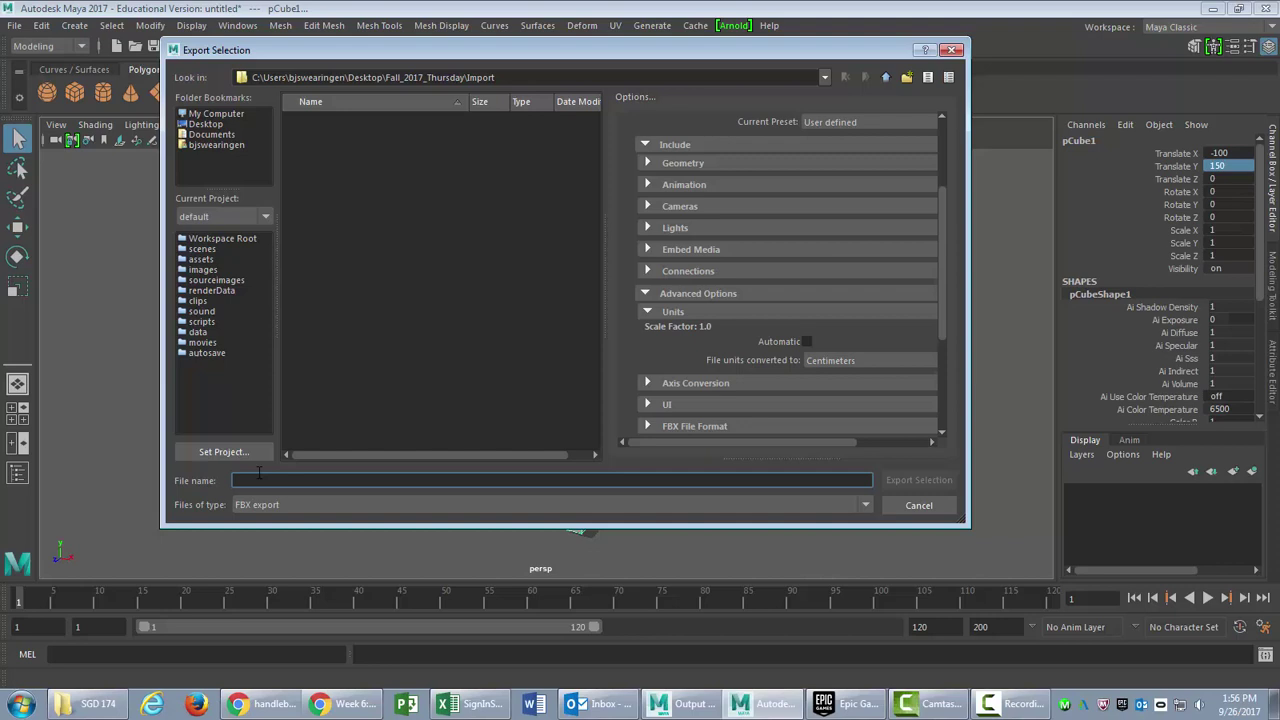
Step: Export the selection as Door_01 with the FBX export file type
{"action": "type", "text": "Door_0"}
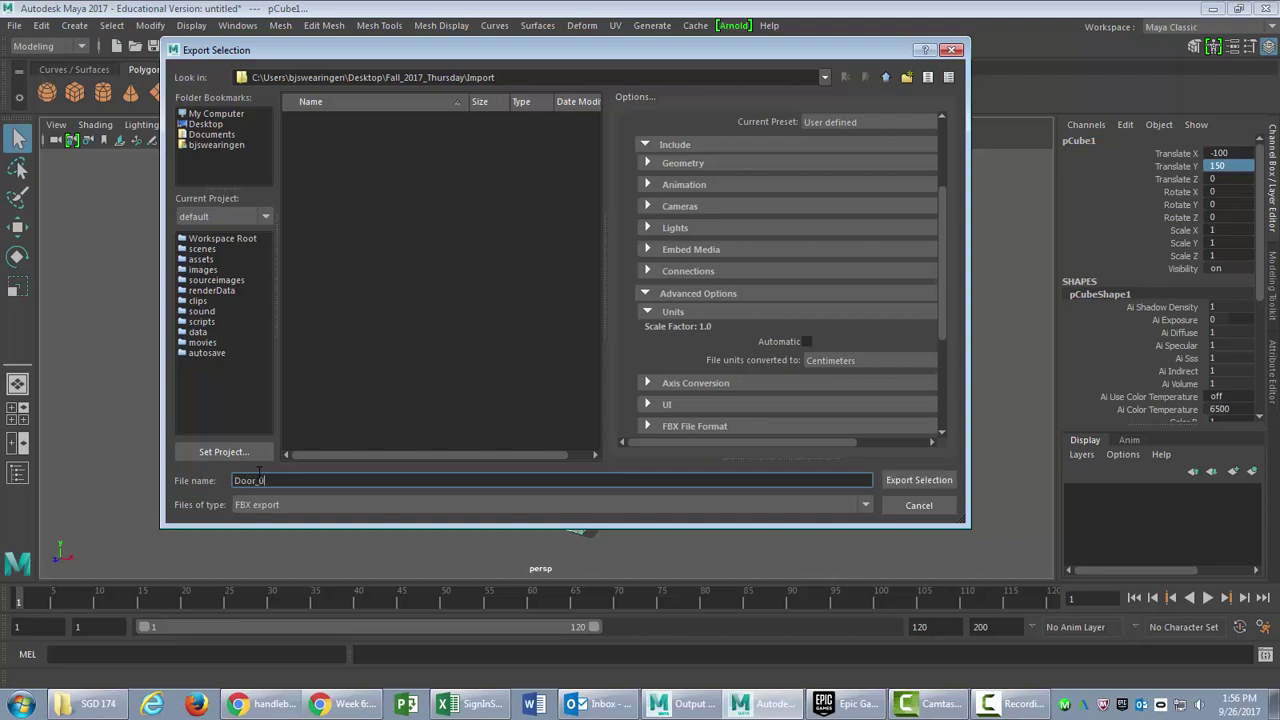
{"action": "type", "text": "1"}
{"action": "left_click", "coordinate": [865, 505]}
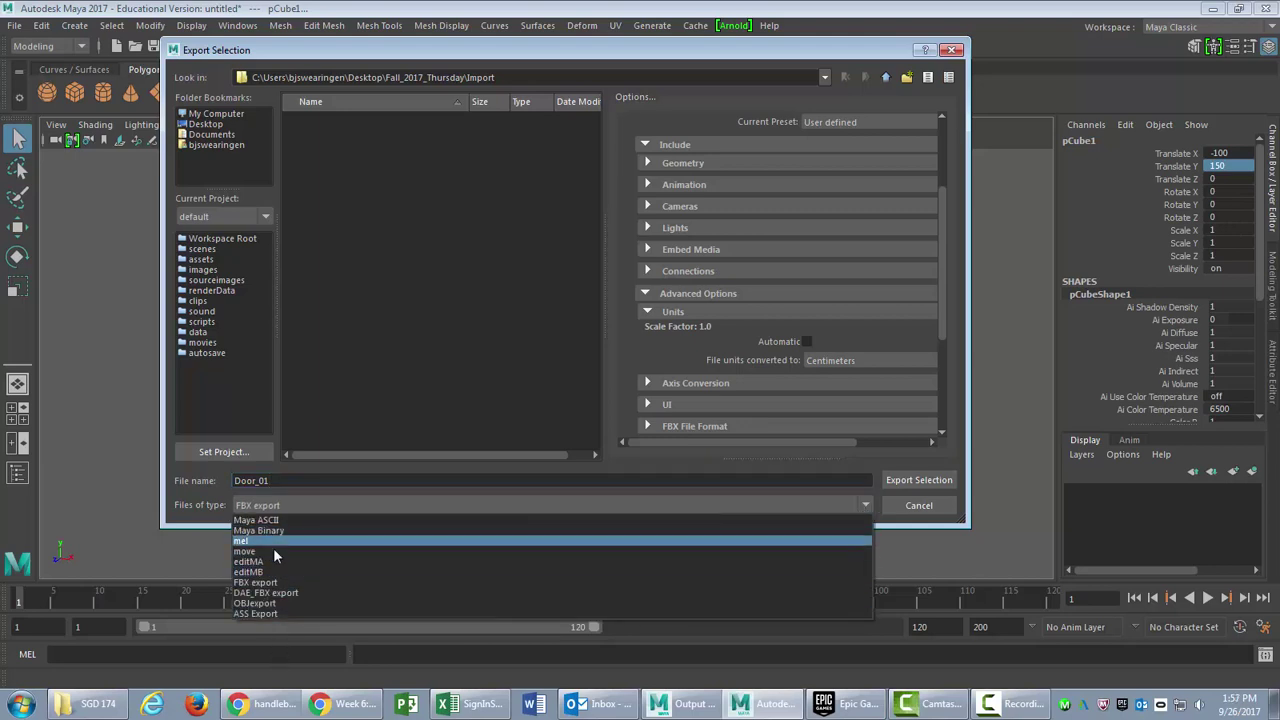
{"action": "left_click", "coordinate": [277, 582]}
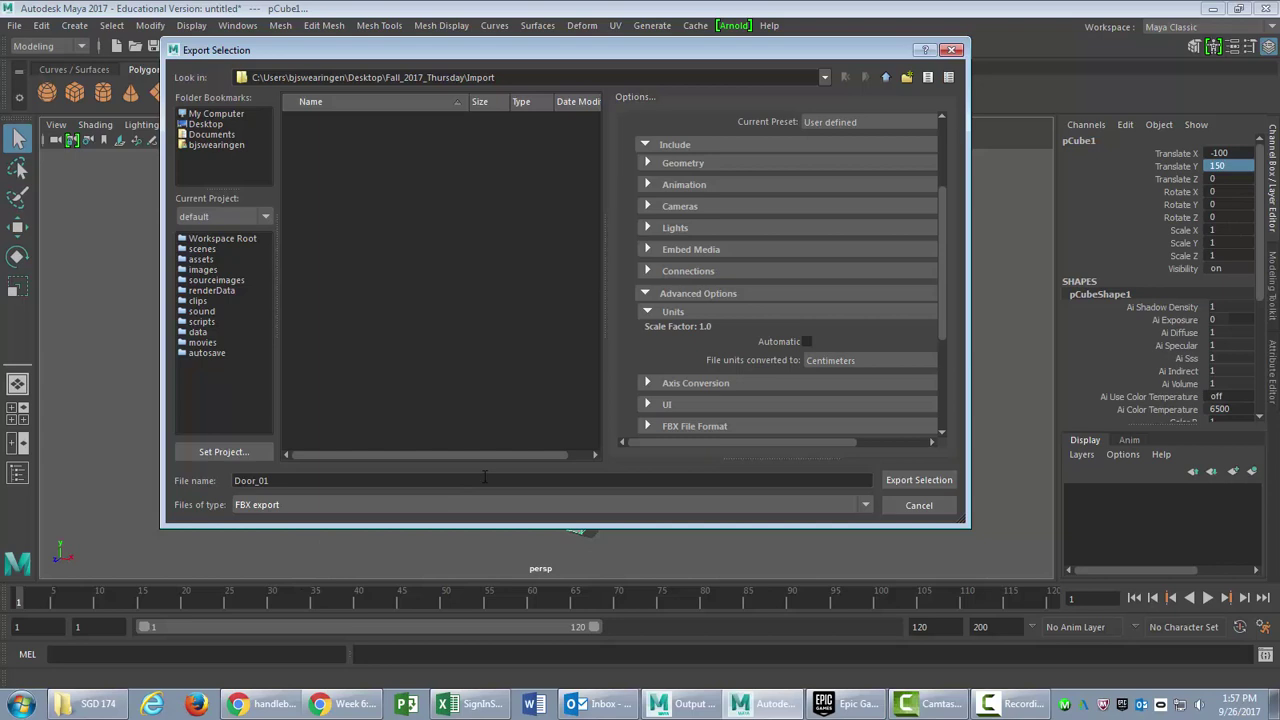
{"action": "left_click", "coordinate": [932, 482]}
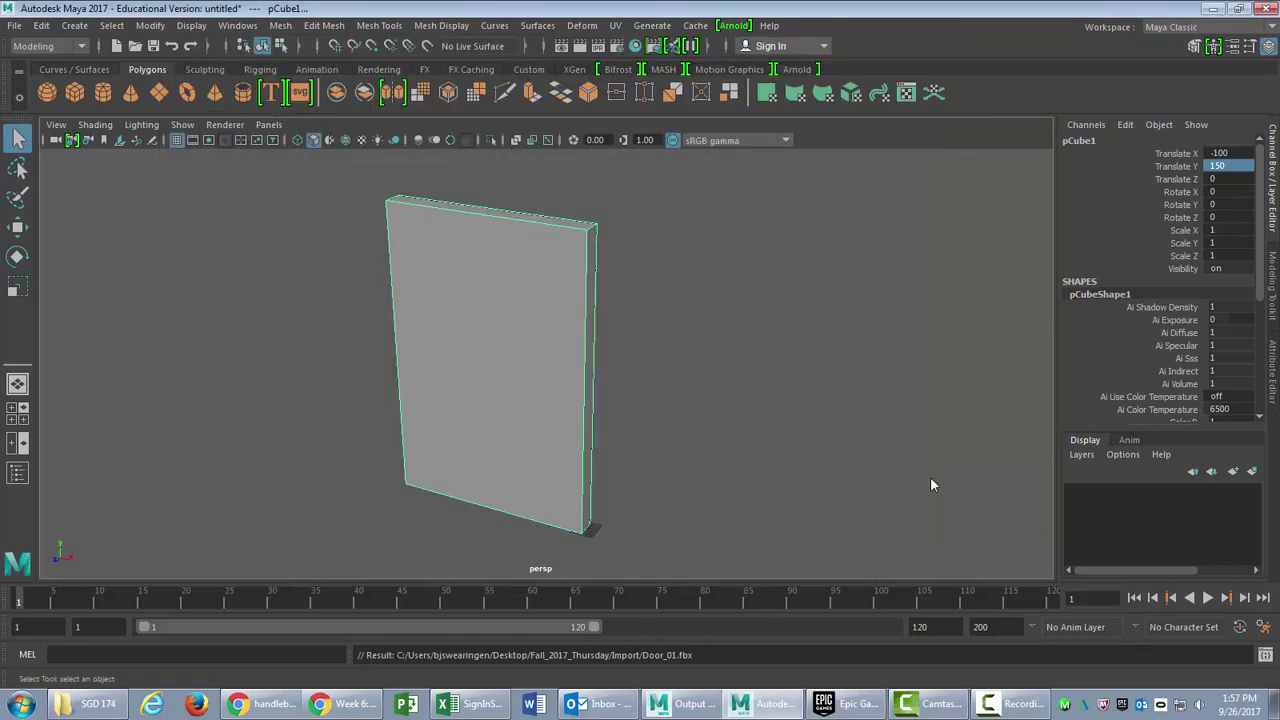